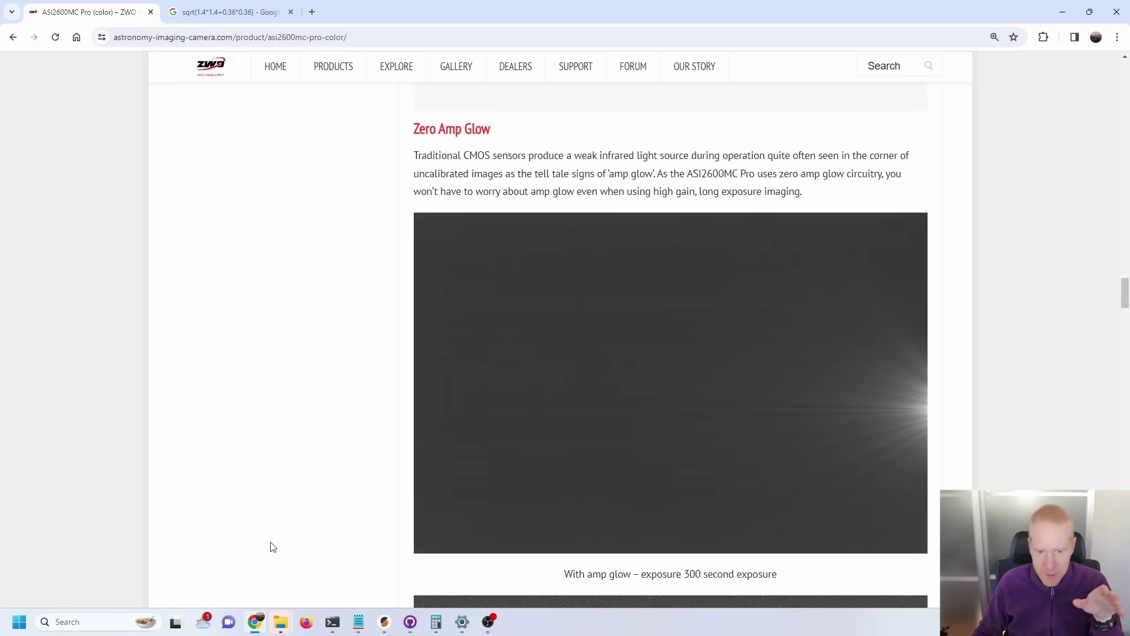
# Step: Scroll the ASI2600MC Pro page down to the Zero Amp Glow section's 300-second exposure example
pyautogui.scroll(-1, 888, 446)
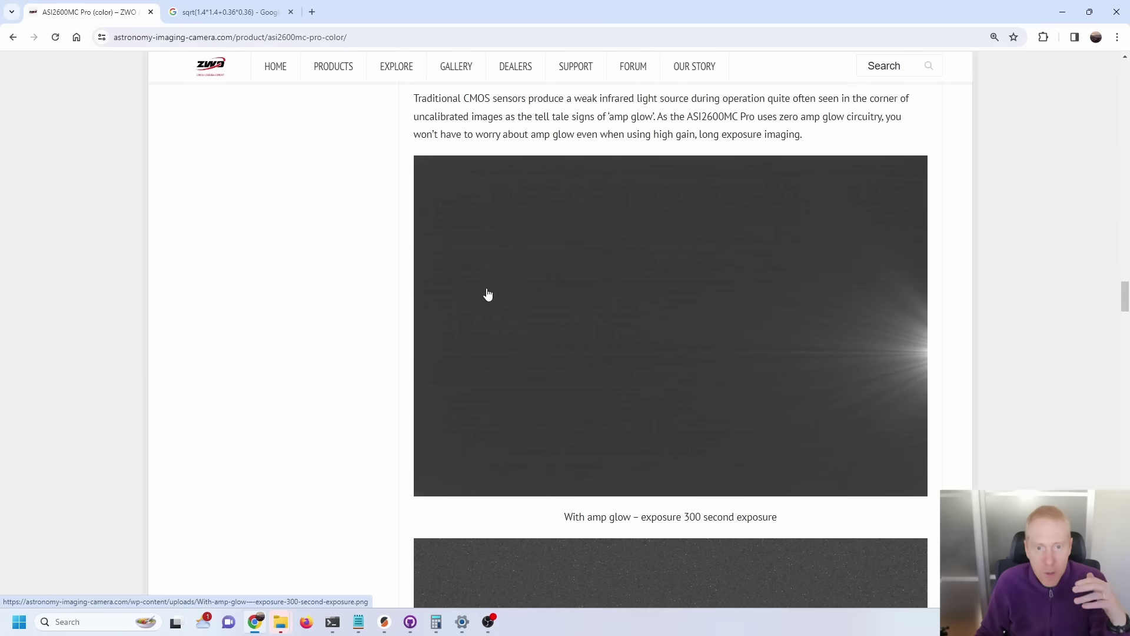
pyautogui.scroll(5, 489, 306)
# Step: Scroll past the camera photos to the read noise, full well, gain and dynamic range charts
pyautogui.scroll(15, 493, 323)
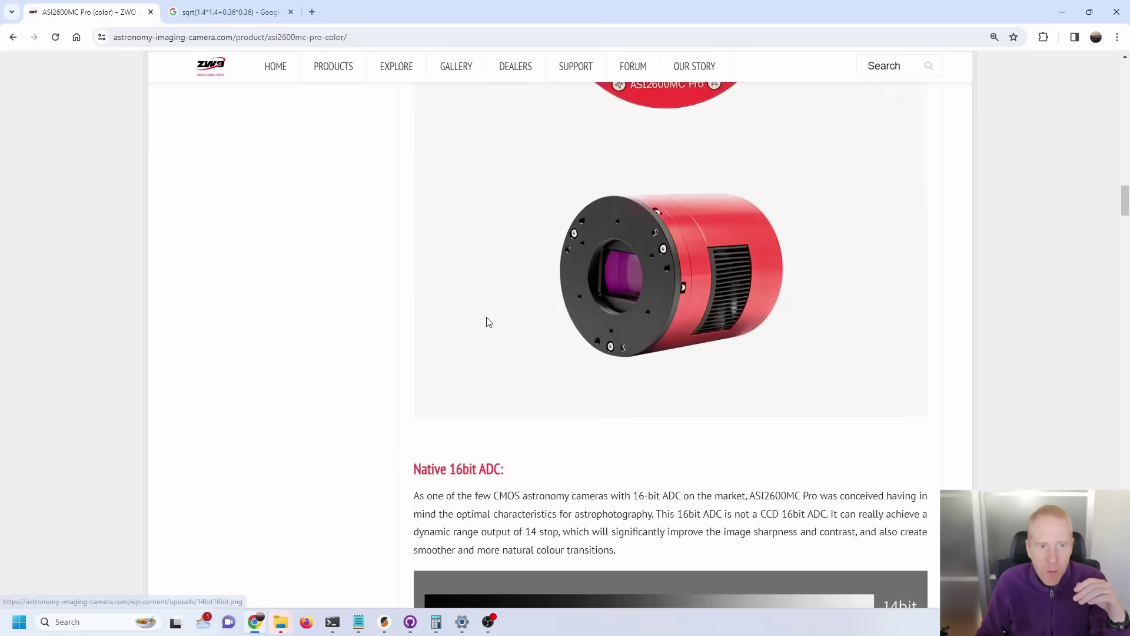
pyautogui.scroll(4, 489, 334)
pyautogui.scroll(-5, 665, 374)
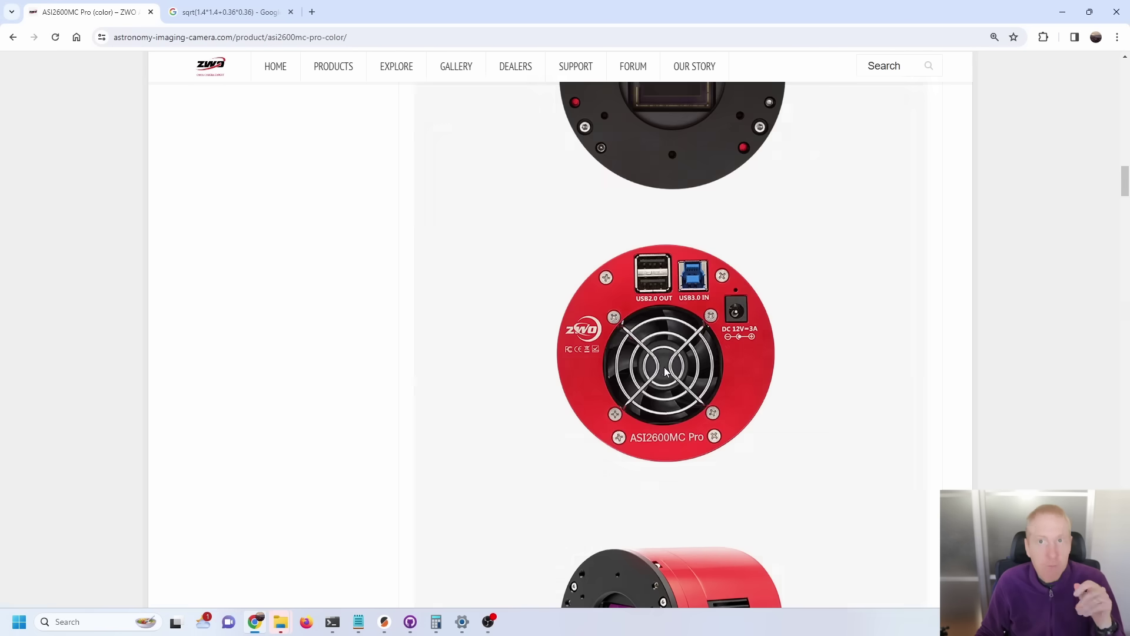
pyautogui.scroll(-15, 665, 371)
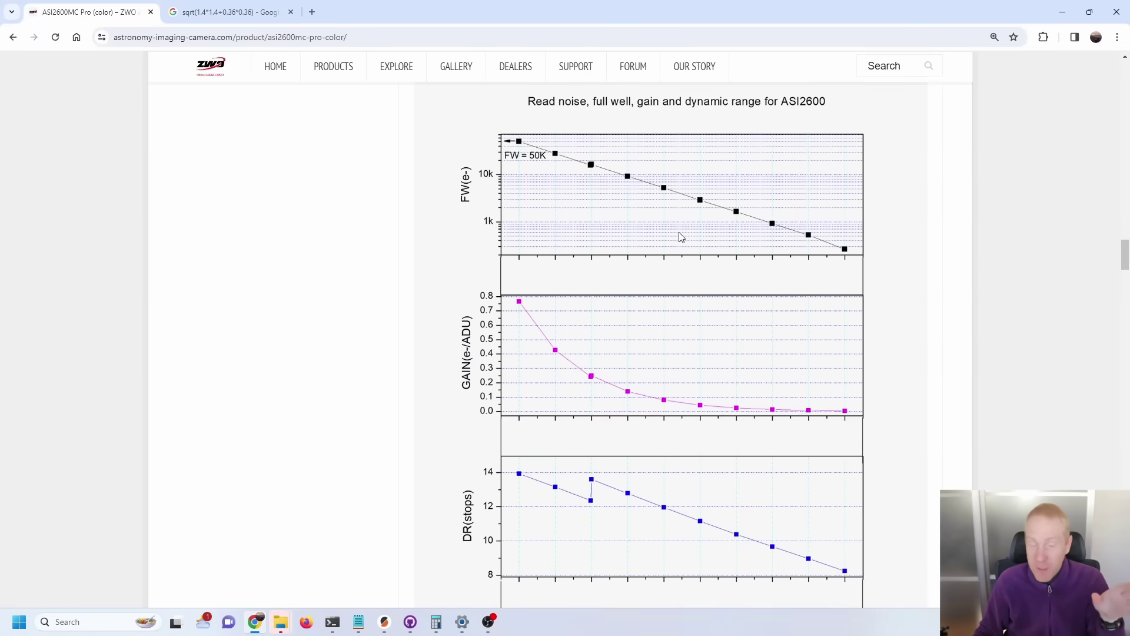
pyautogui.scroll(-3, 681, 237)
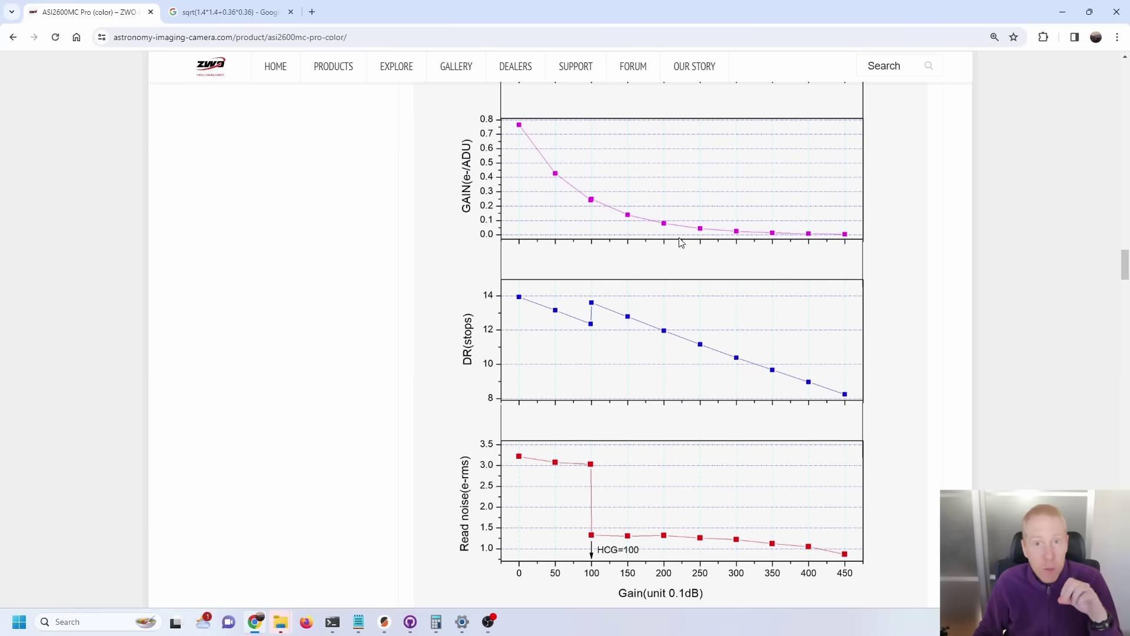
# Step: Scroll past the read-noise-versus-gain chart down to the QE value section
pyautogui.scroll(-1, 682, 243)
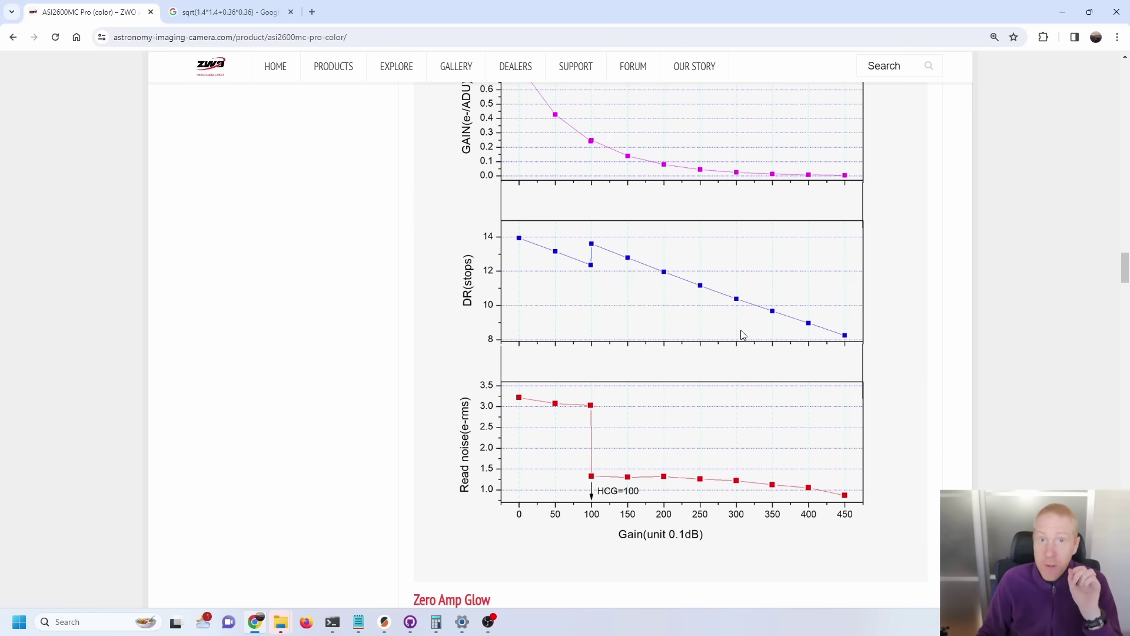
pyautogui.scroll(-15, 724, 338)
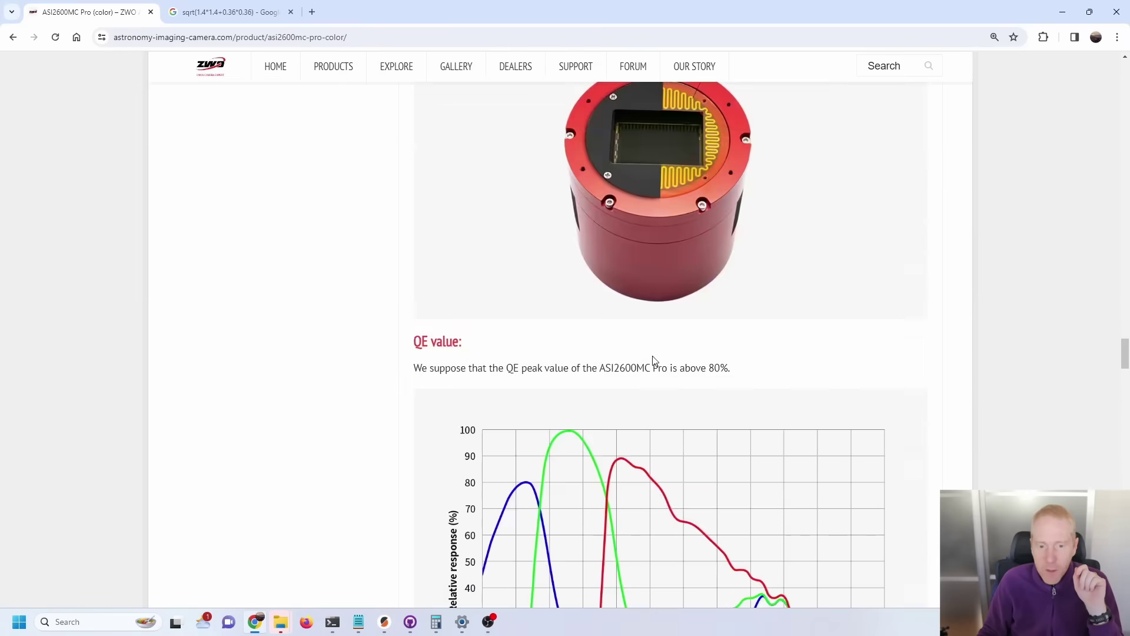
# Step: Scroll to the 2600-Pro dark current vs. temperature chart, then switch to the Google tab
pyautogui.scroll(-10, 654, 359)
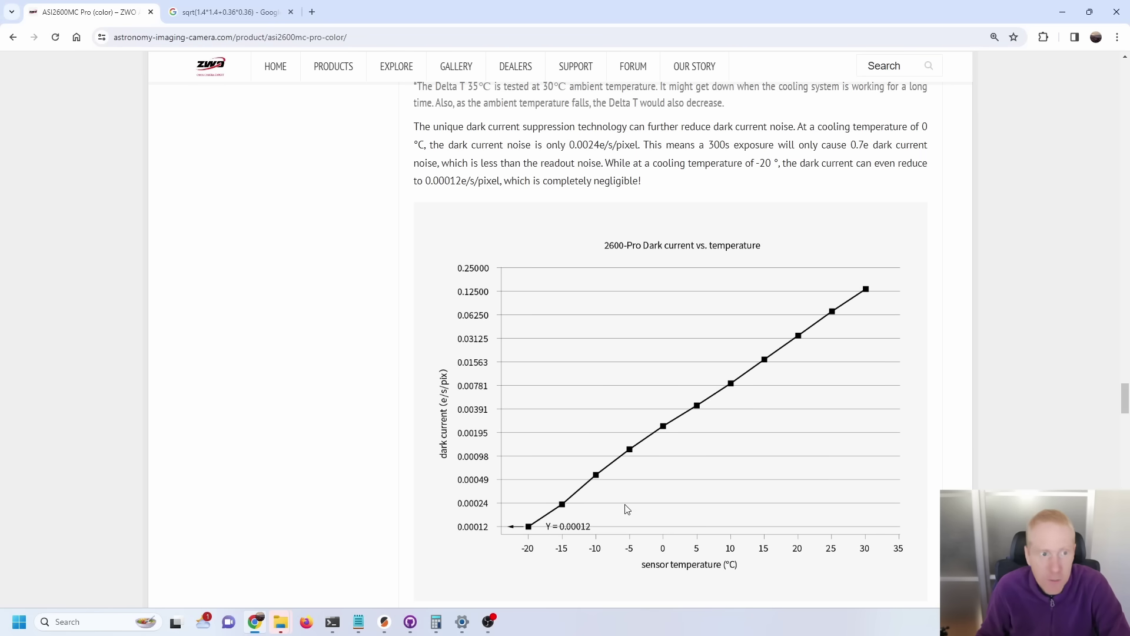
pyautogui.click(227, 12)
# Step: Calculate 60*0.00055 in Google, getting 0.033, and select the 60 for replacement
pyautogui.write('60')
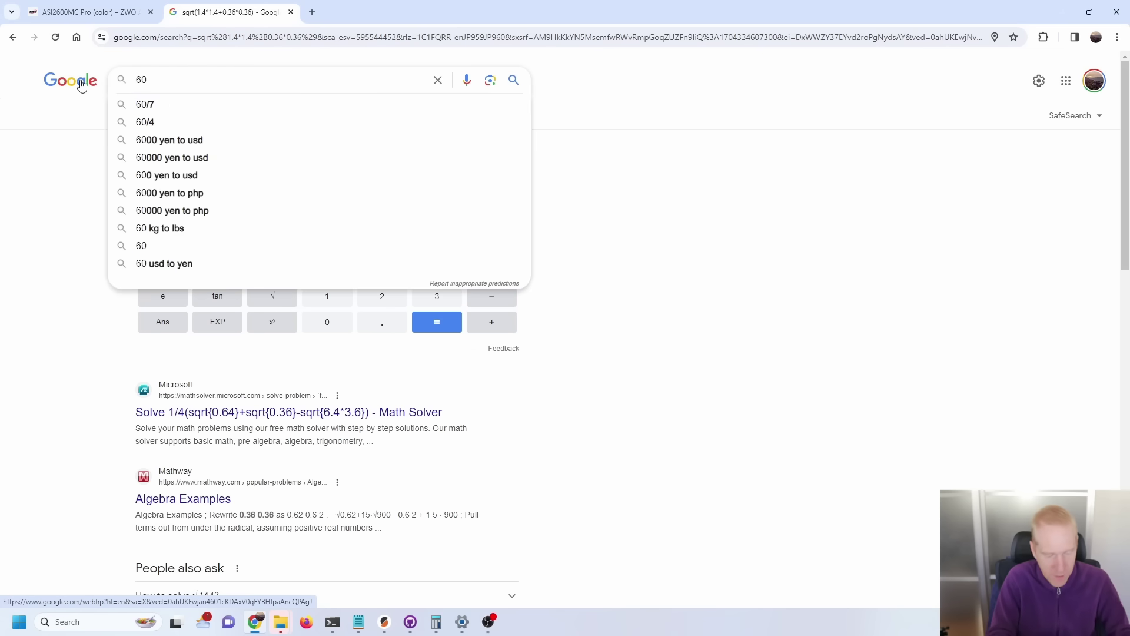
pyautogui.write('*0.')
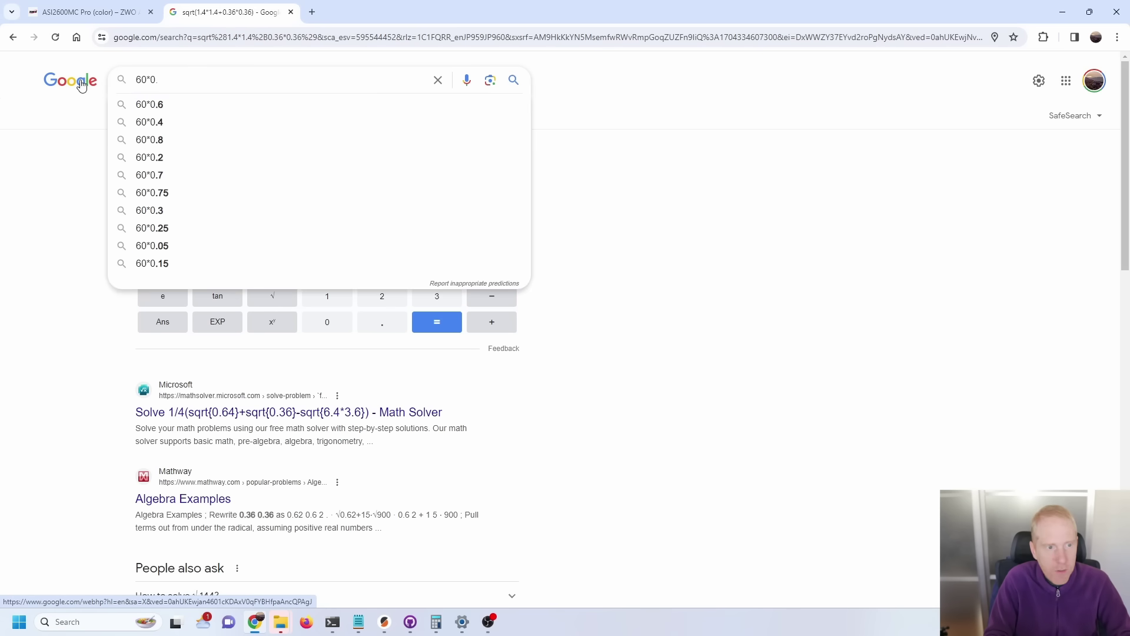
pyautogui.write('00055')
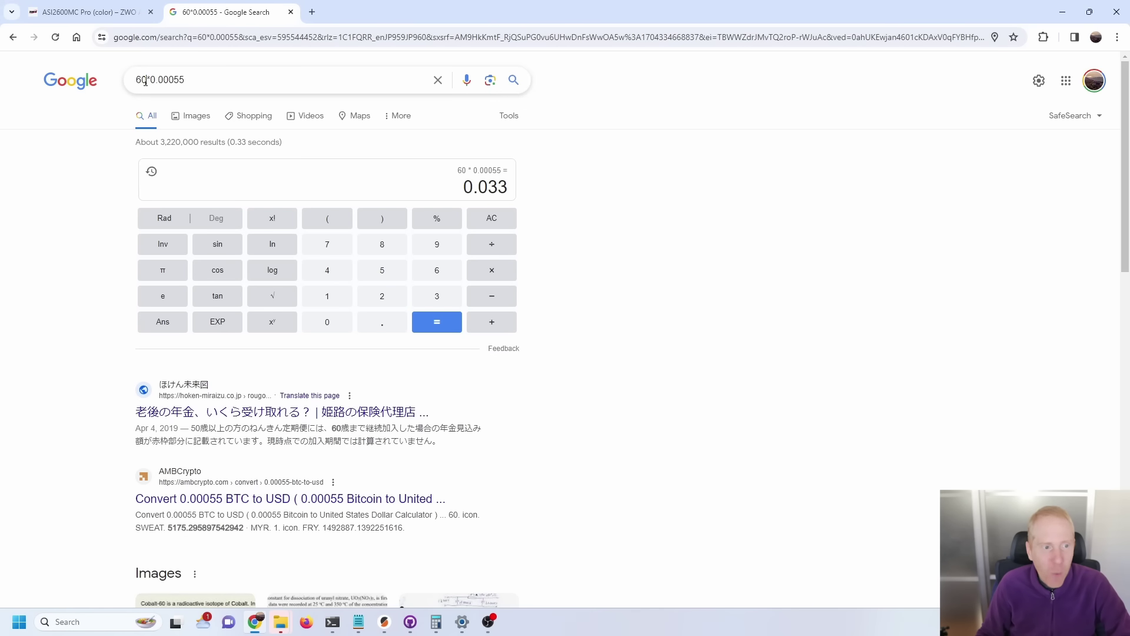
pyautogui.moveTo(145, 80); pyautogui.dragTo(124, 83)
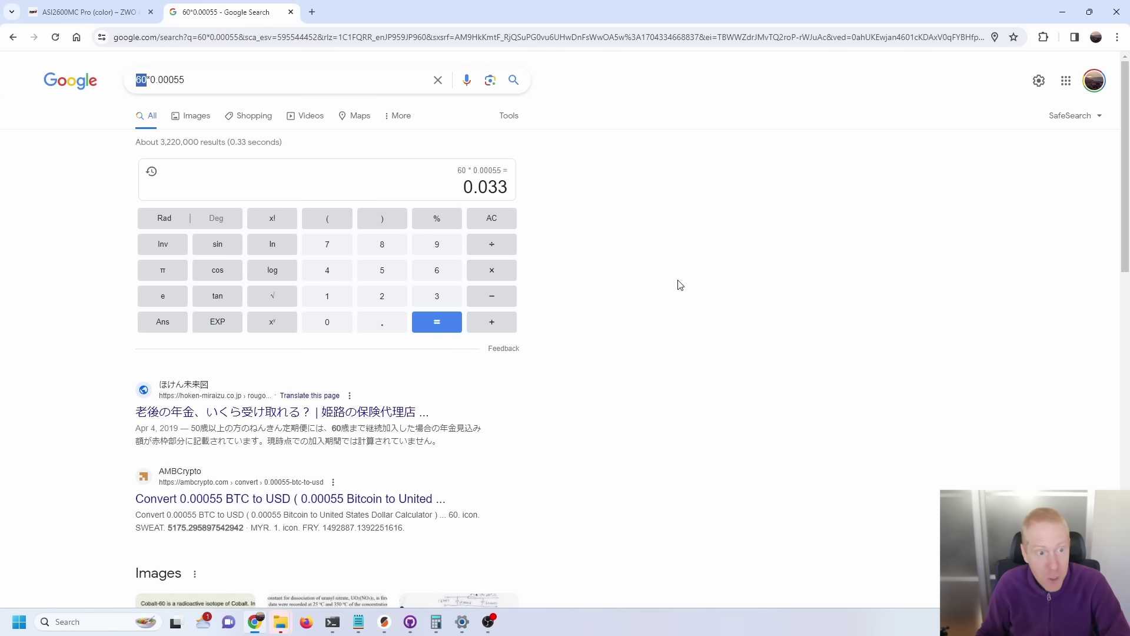
# Step: Change the calculation to 300 × 0.00055 for a 300-second exposure
pyautogui.write('300')
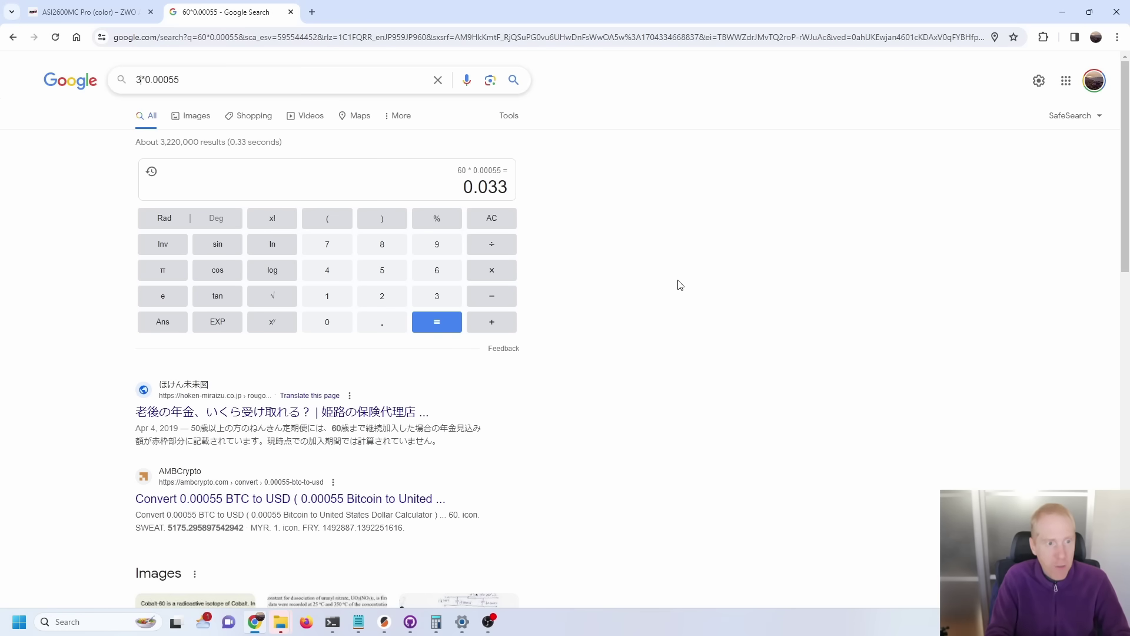
pyautogui.press('Return')
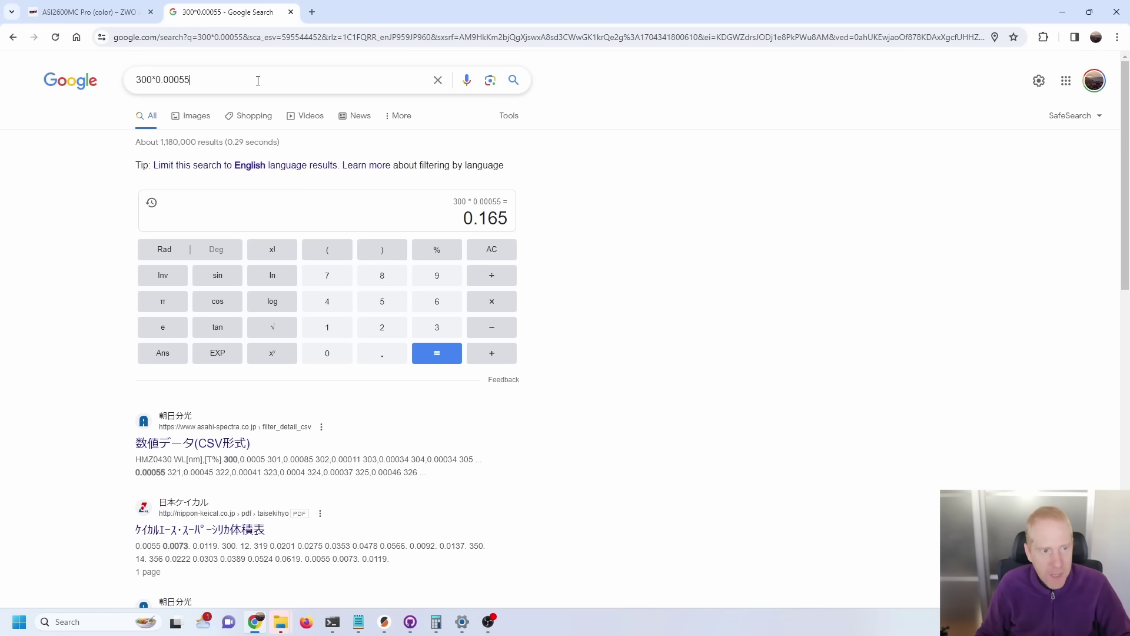
pyautogui.hotkey('ctrl', 'a')
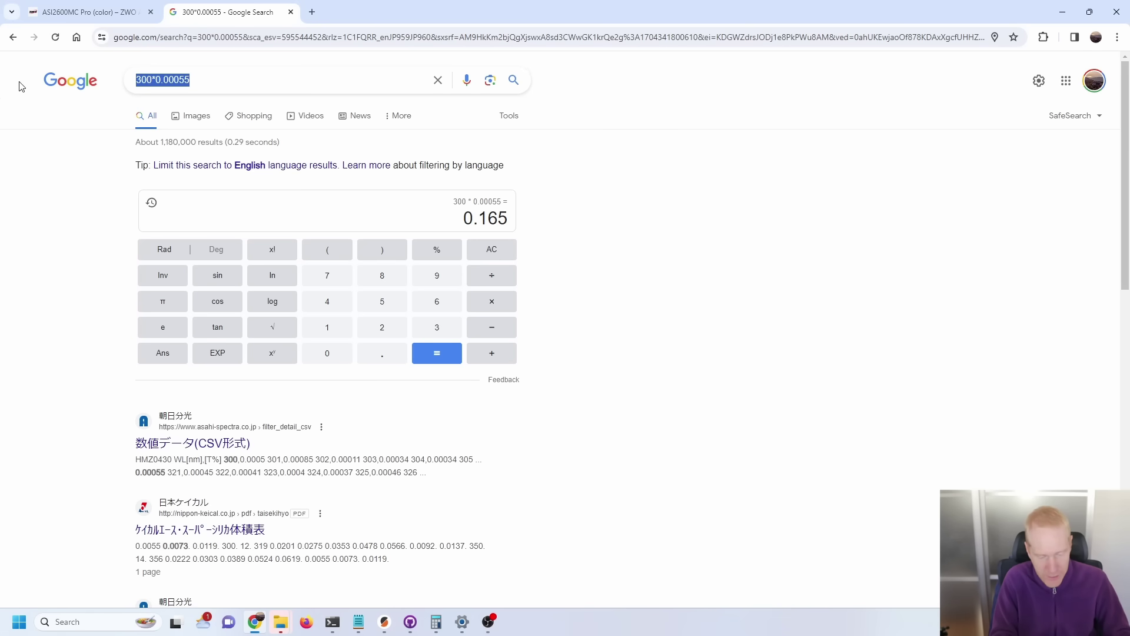
# Step: Compute sqrt(0.17*0.17 + 1.4*1.4), giving 1.41028365941
pyautogui.write('0')
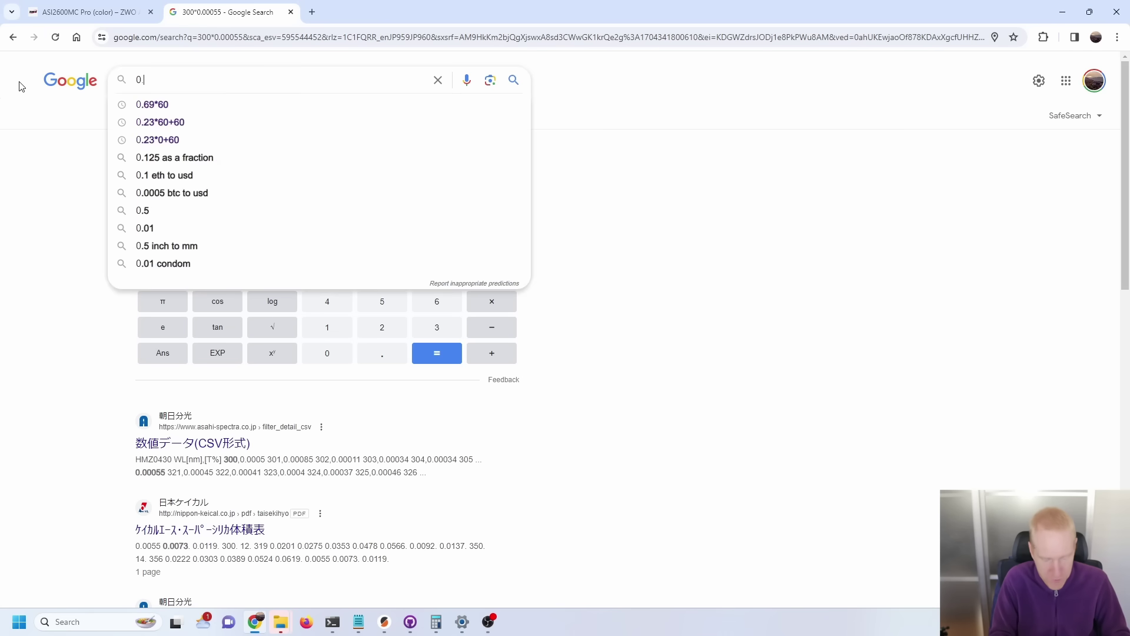
pyautogui.write('.17*')
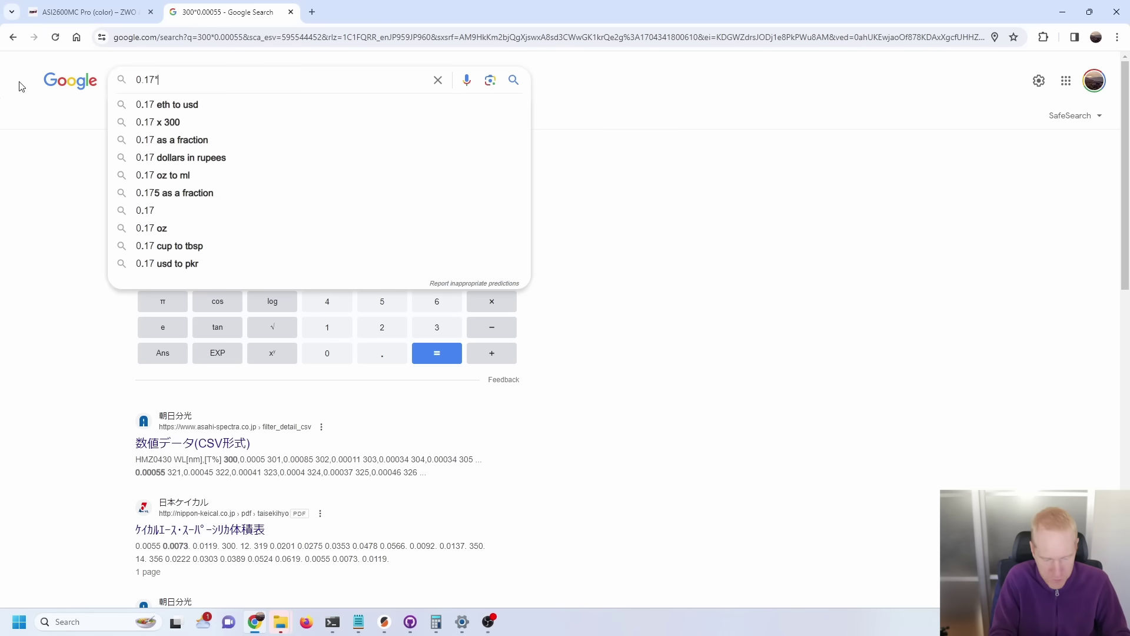
pyautogui.write('0.17')
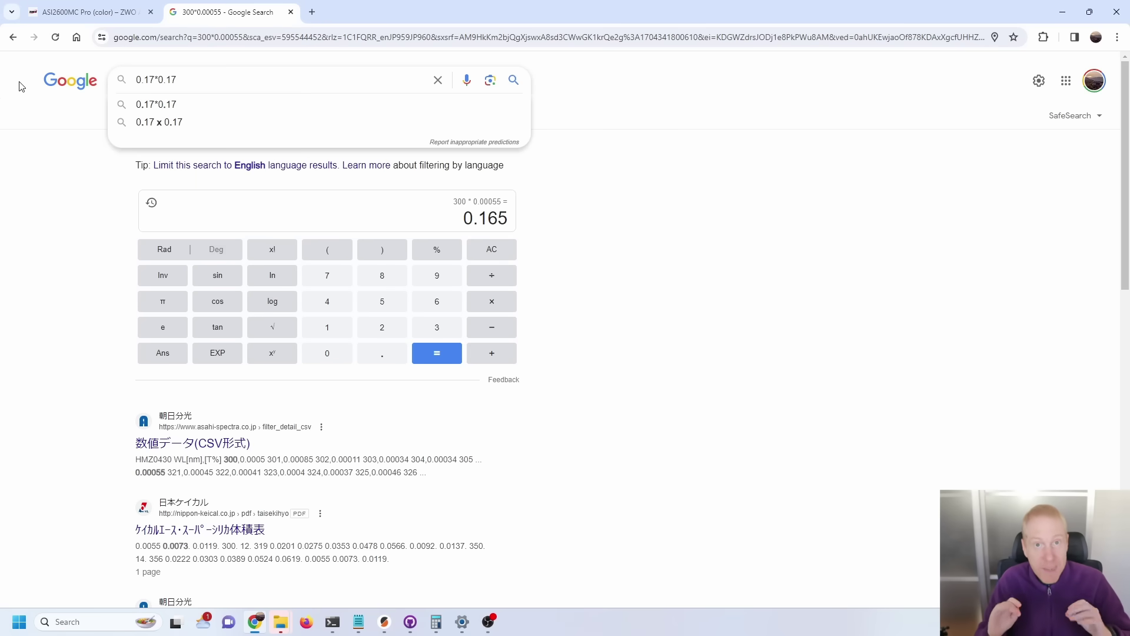
pyautogui.write(' + ')
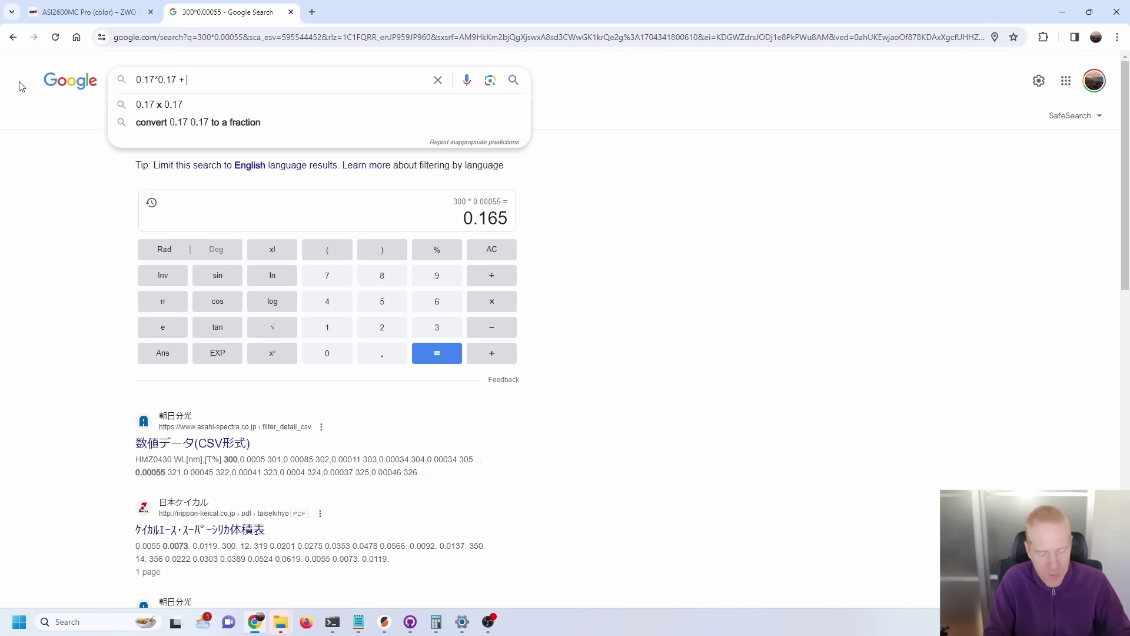
pyautogui.write('1.4*1.4')
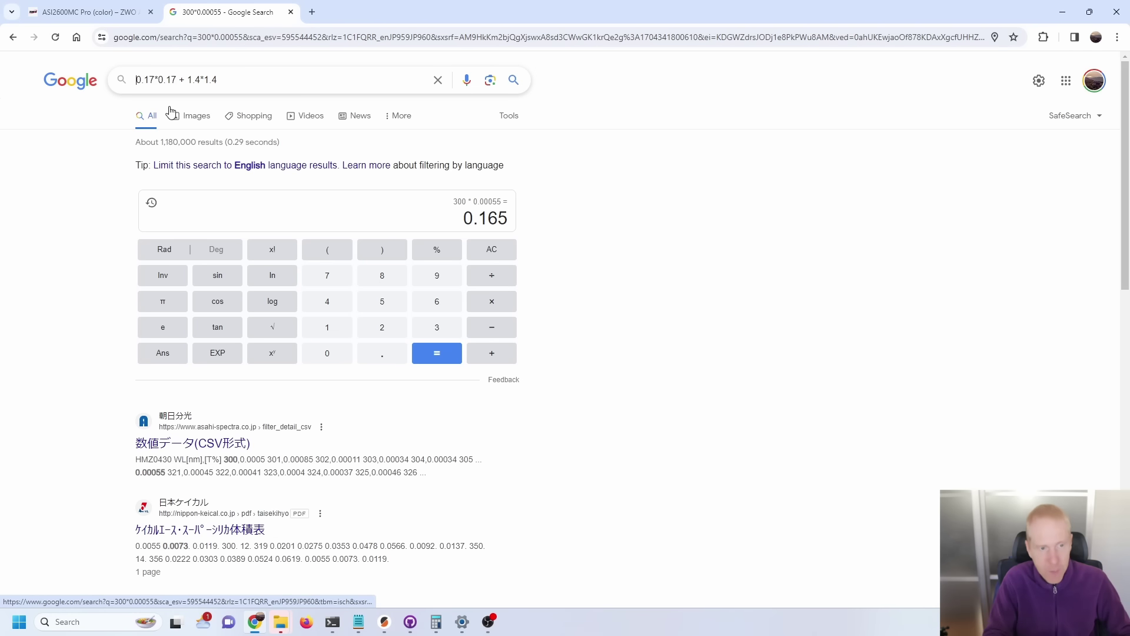
pyautogui.write('(')
pyautogui.click(240, 83)
pyautogui.write(')')
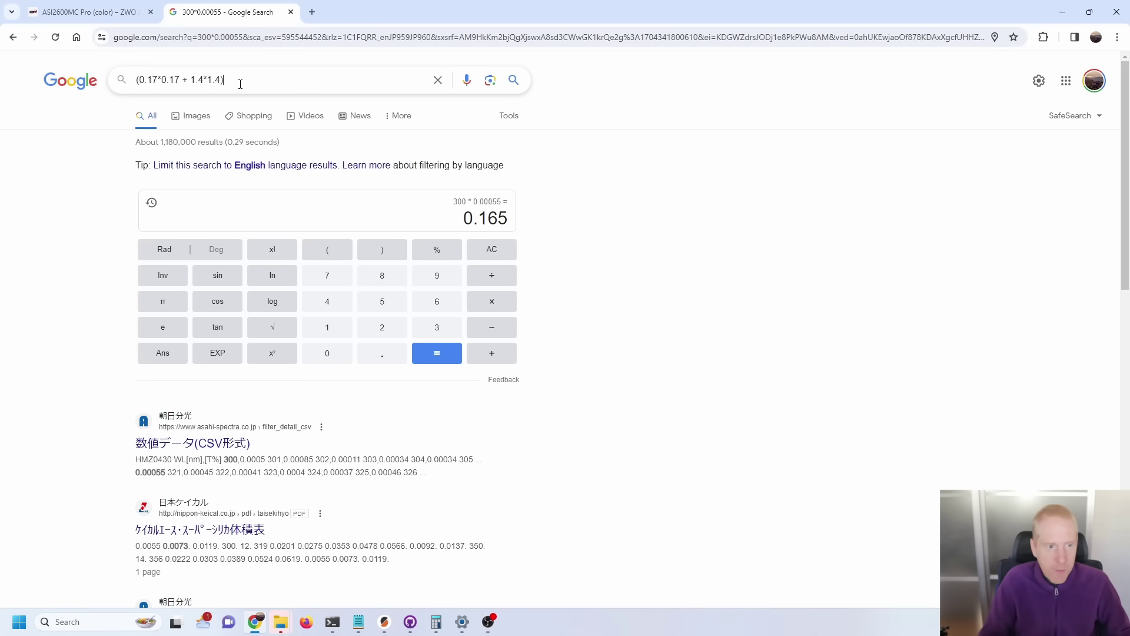
pyautogui.moveTo(143, 80); pyautogui.dragTo(125, 81)
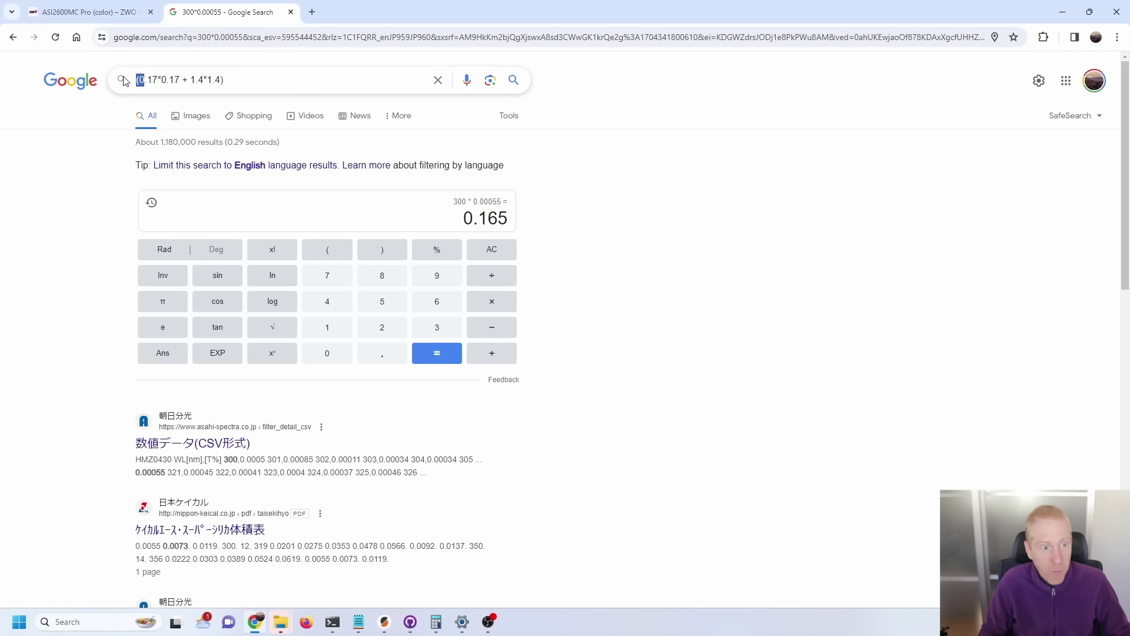
pyautogui.click(125, 81)
pyautogui.write('sqrt')
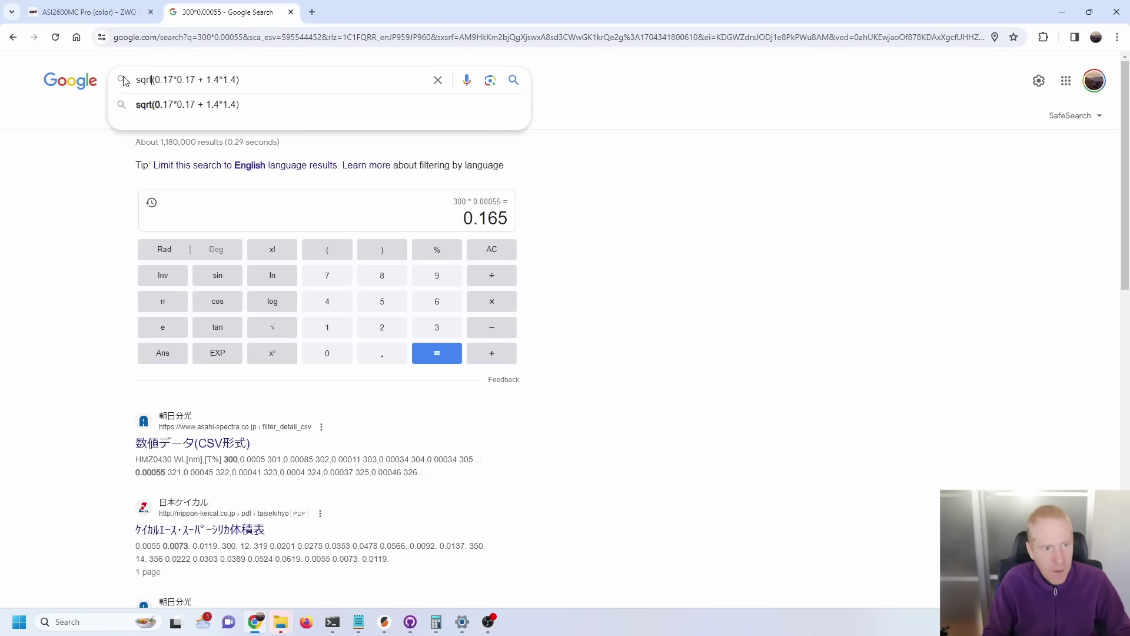
pyautogui.press('Return')
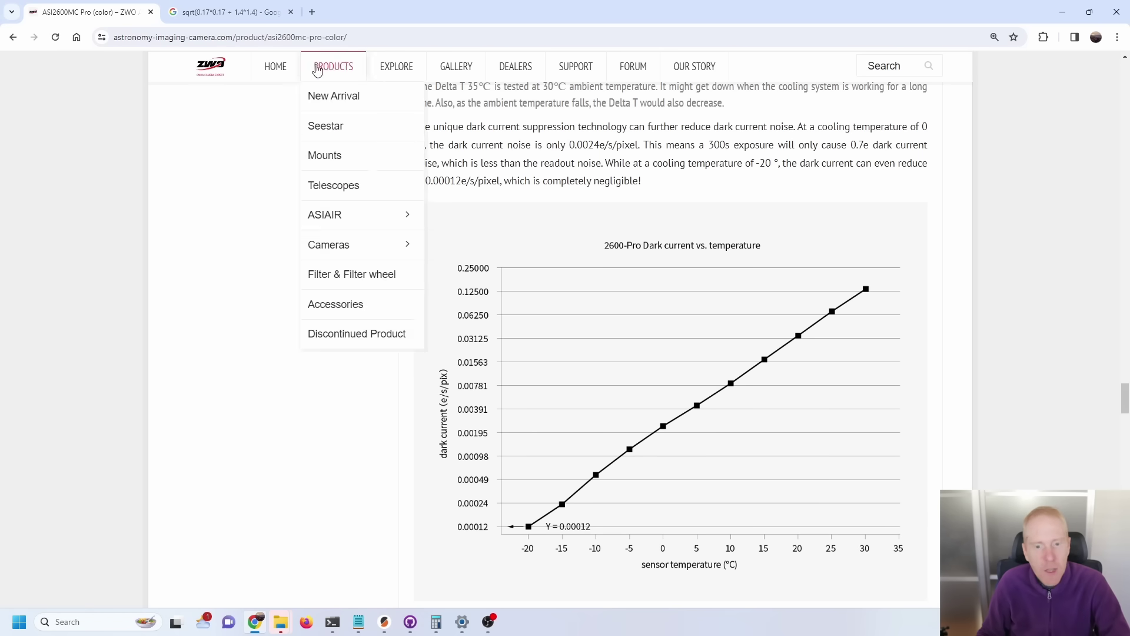
# Step: Return to the Google calculator and select the old square-root expression for replacement
pyautogui.click(230, 12)
pyautogui.moveTo(261, 84); pyautogui.dragTo(133, 81)
# Step: Compute the dark-current noise 0.0012 × 300 = 0.36
pyautogui.write('0')
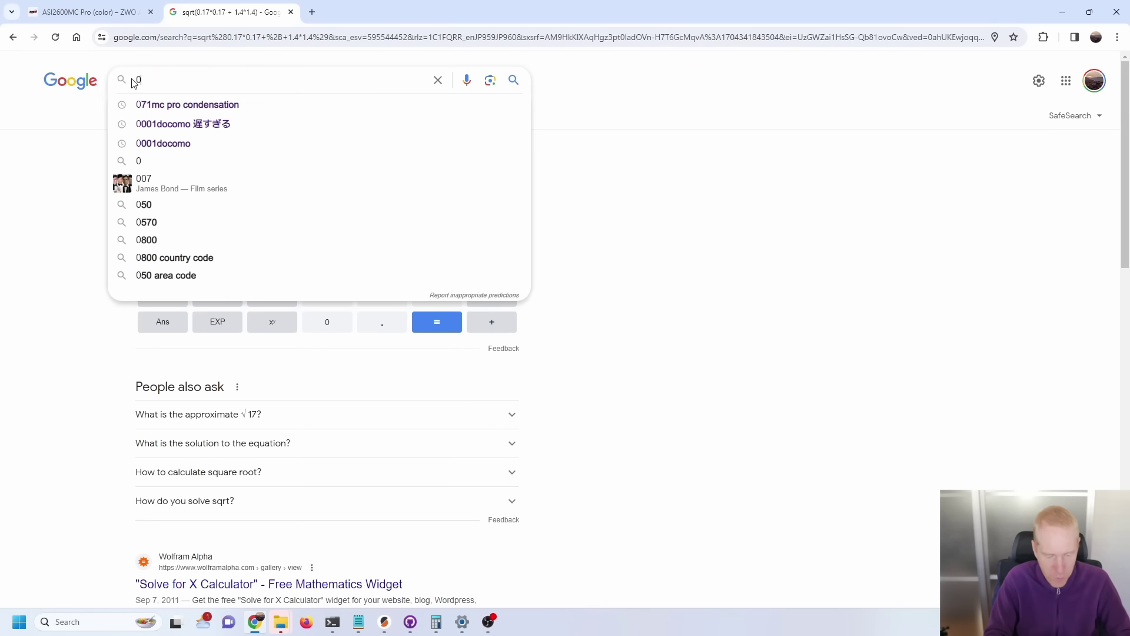
pyautogui.write('.0012 ')
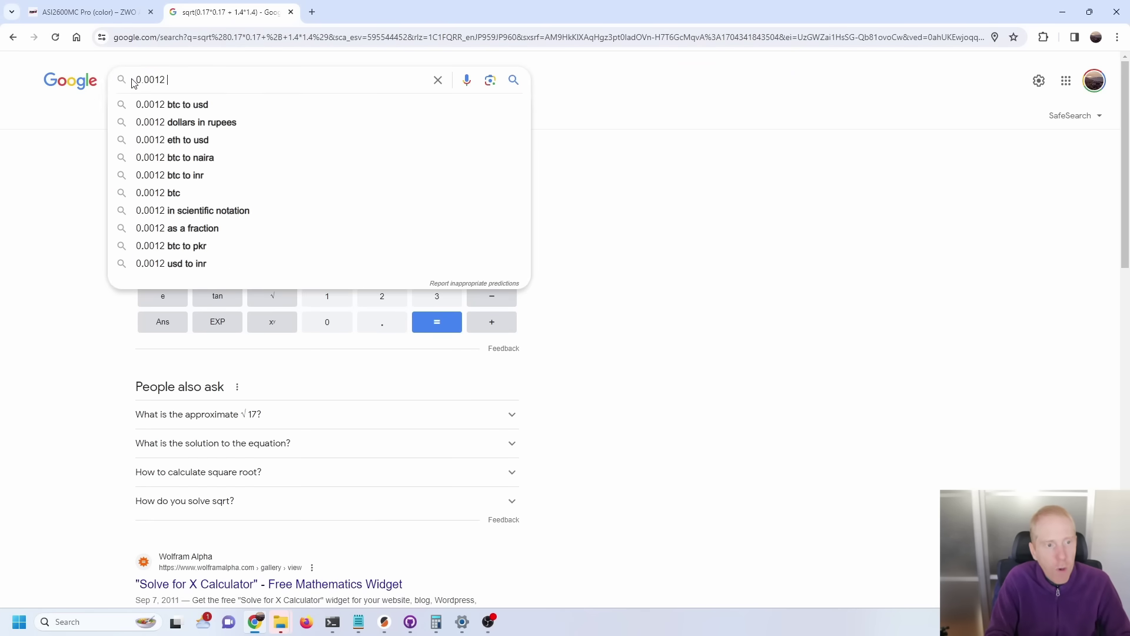
pyautogui.write('* 300')
pyautogui.press('Return')
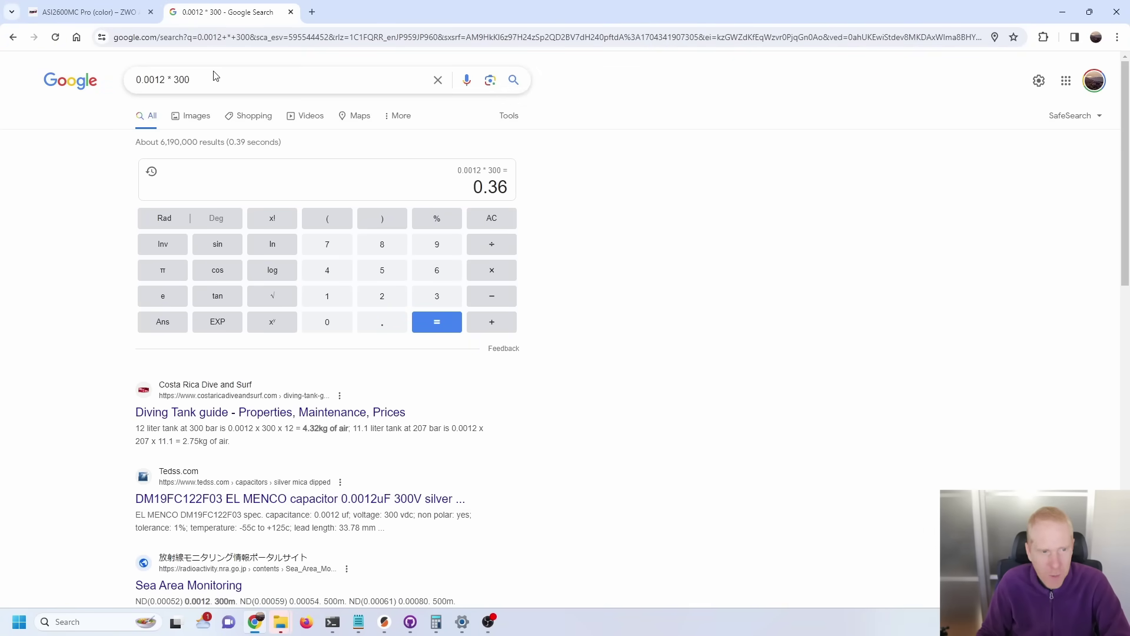
pyautogui.tripleClick(223, 82)
# Step: Compute total noise sqrt(0.36*0.36 + 1.4*1.4) = 1.44554487997
pyautogui.write('0.3')
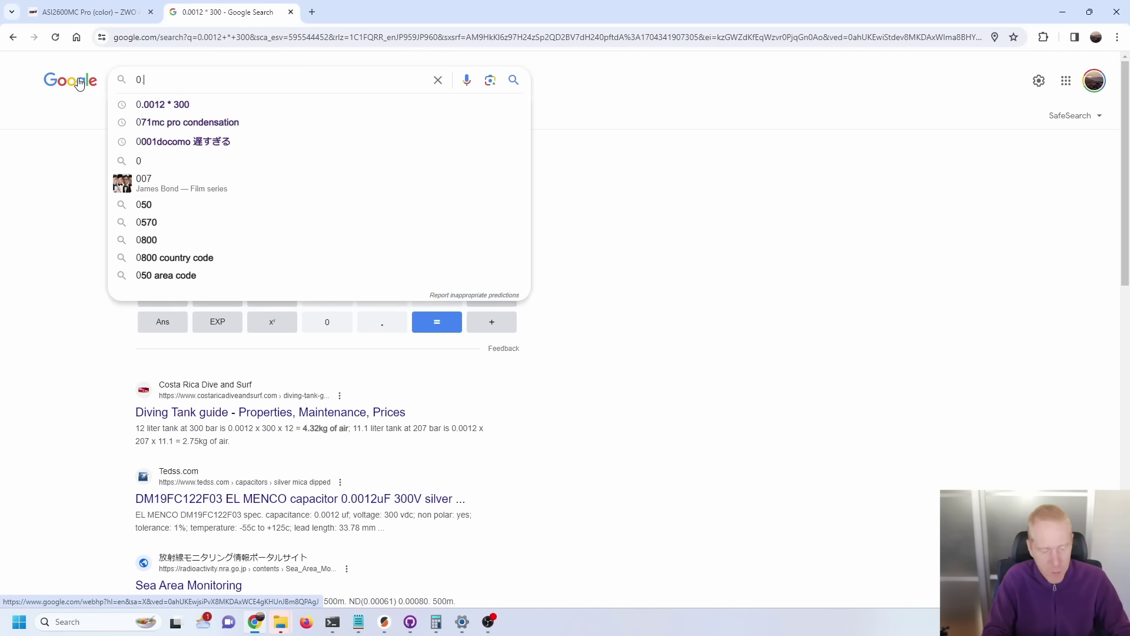
pyautogui.write('6*0')
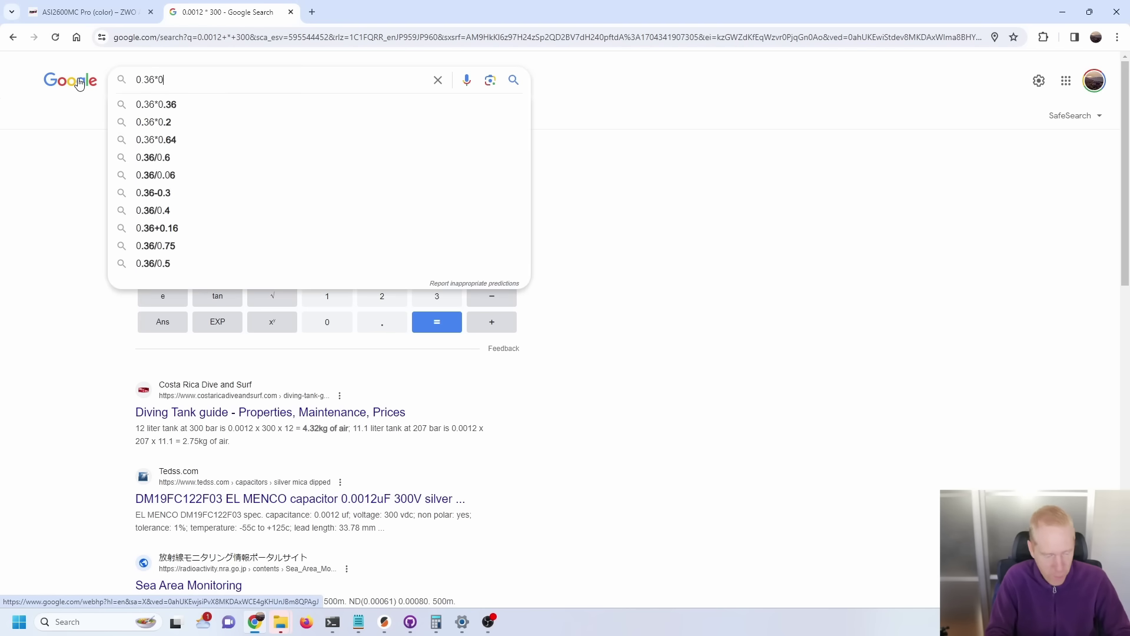
pyautogui.write('.36 ')
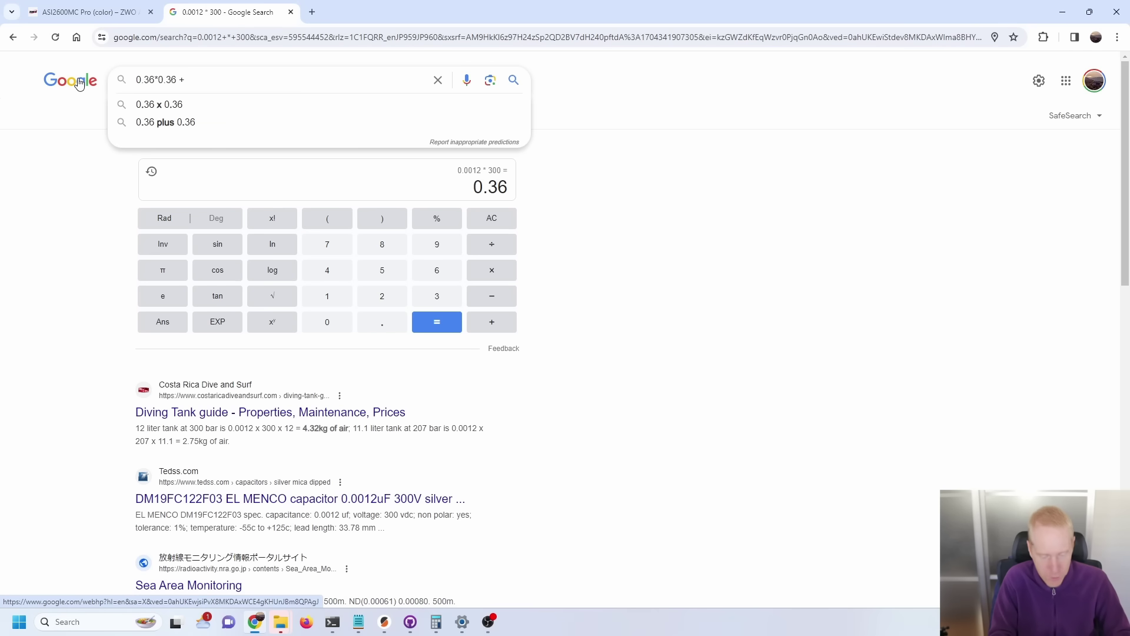
pyautogui.write('+ 1.4*1.4)')
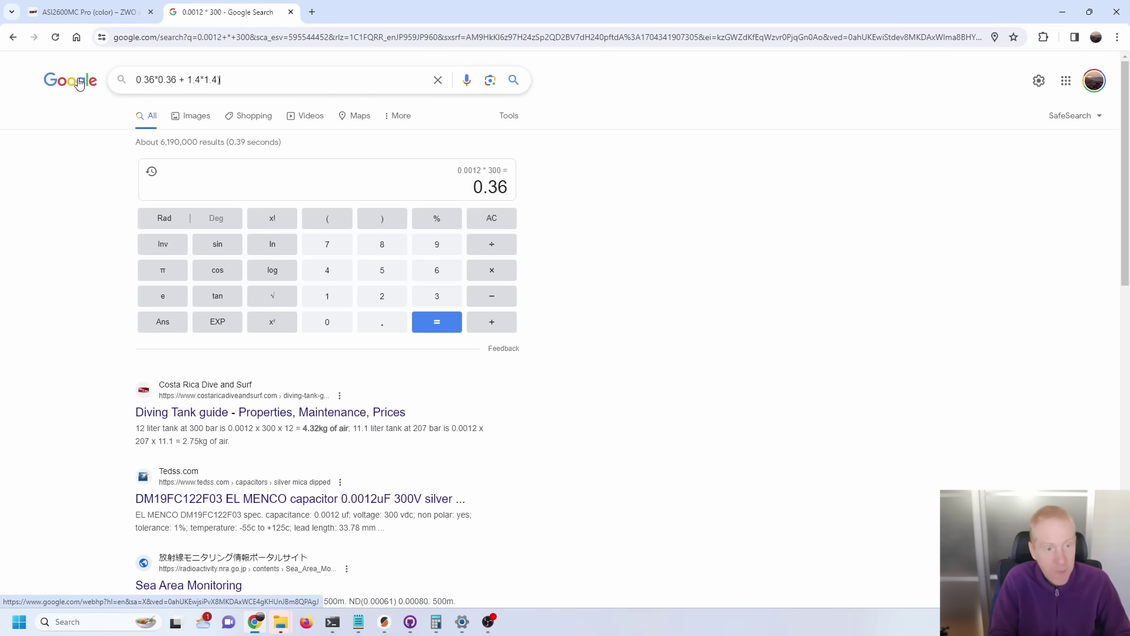
pyautogui.moveTo(150, 82); pyautogui.dragTo(128, 82)
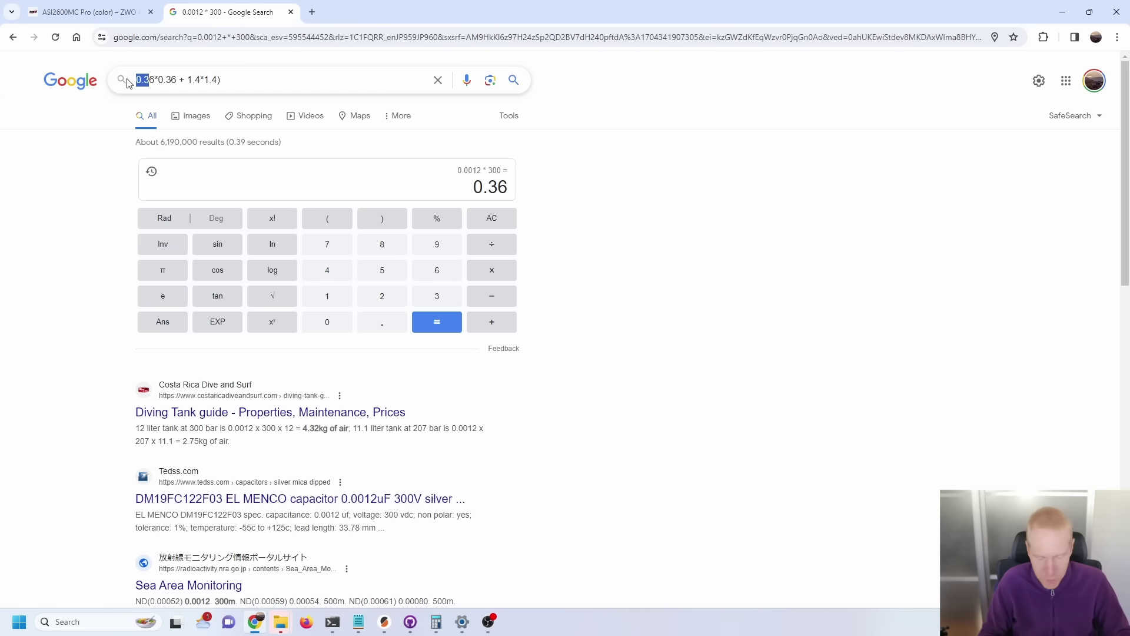
pyautogui.click(128, 82)
pyautogui.write('(')
pyautogui.write('sqrt')
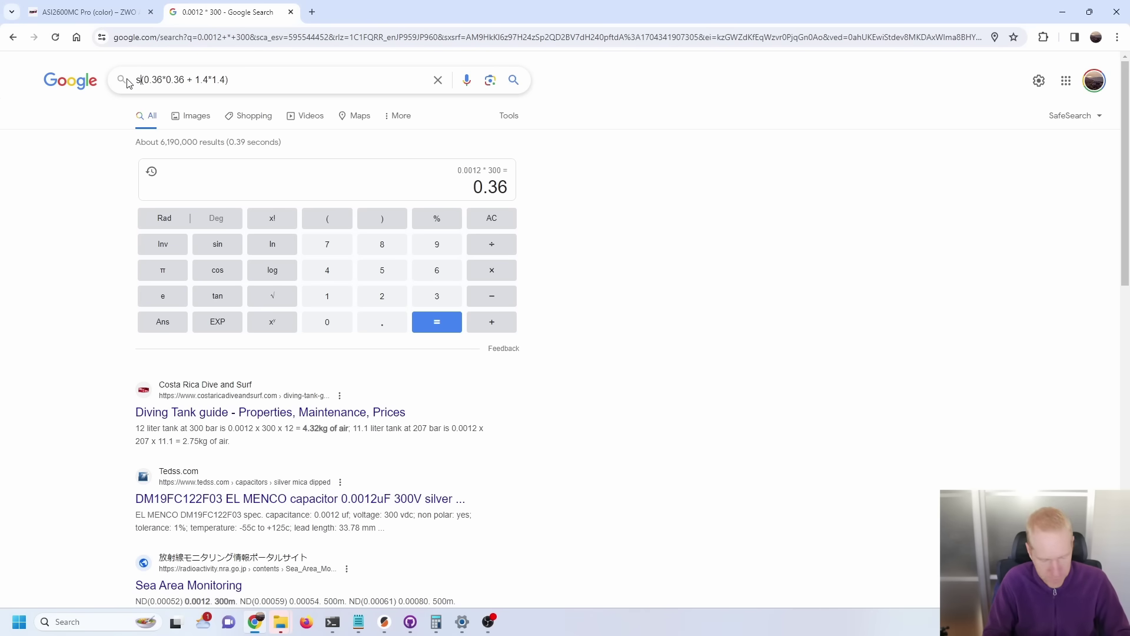
pyautogui.press('Return')
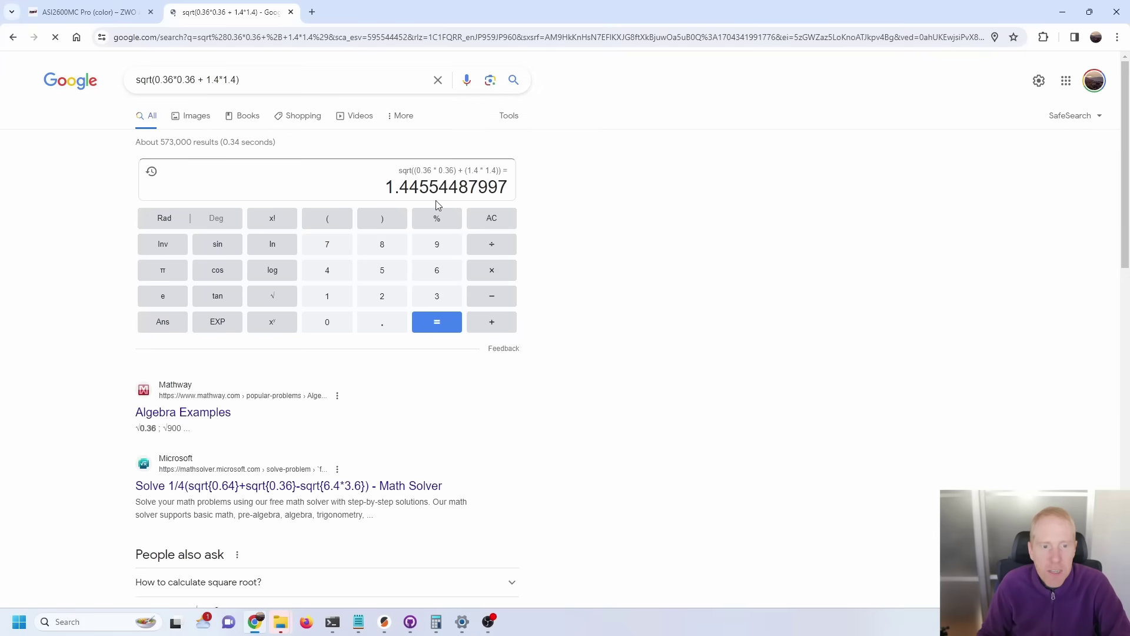